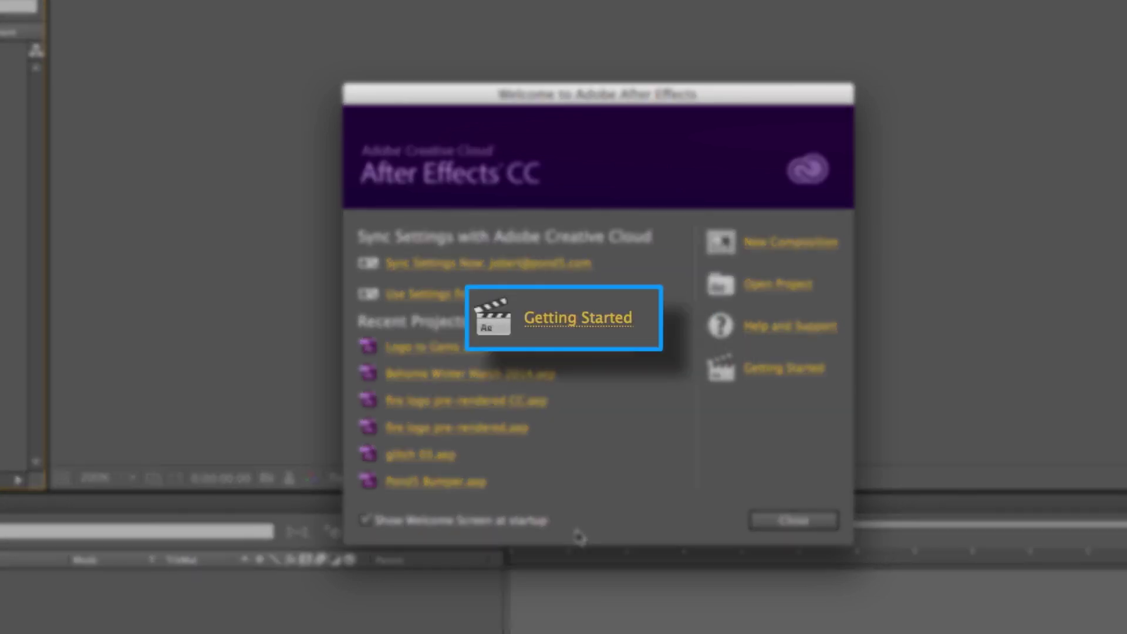
Close the Welcome to Adobe After Effects dialog to reveal the empty project
click(758, 521)
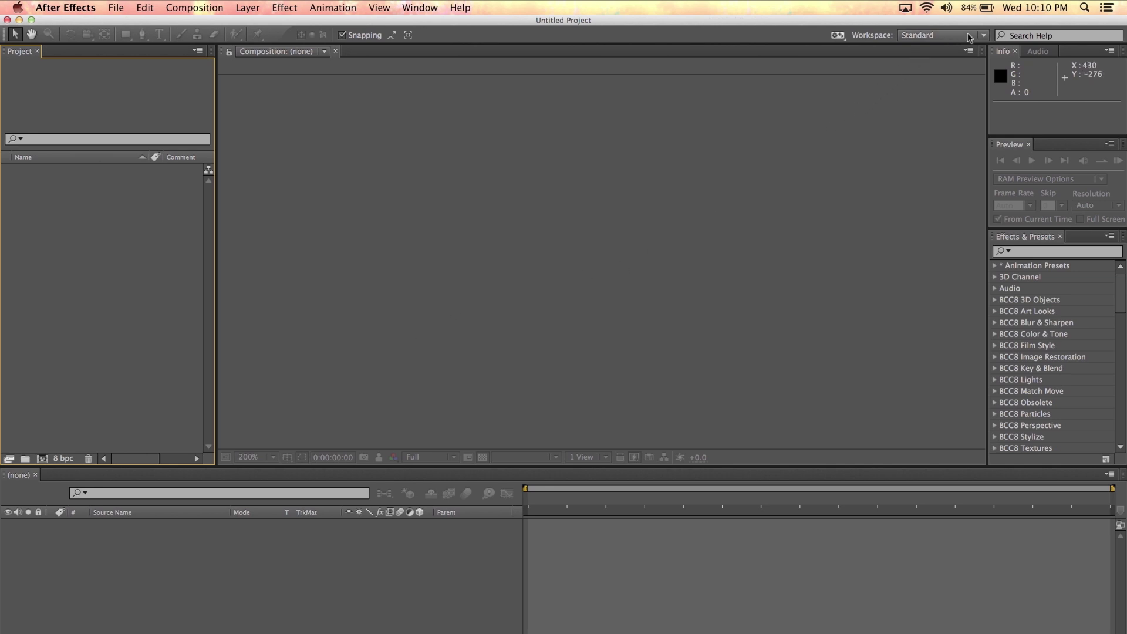
Switch to the Standard workspace from the workspace list
click(985, 36)
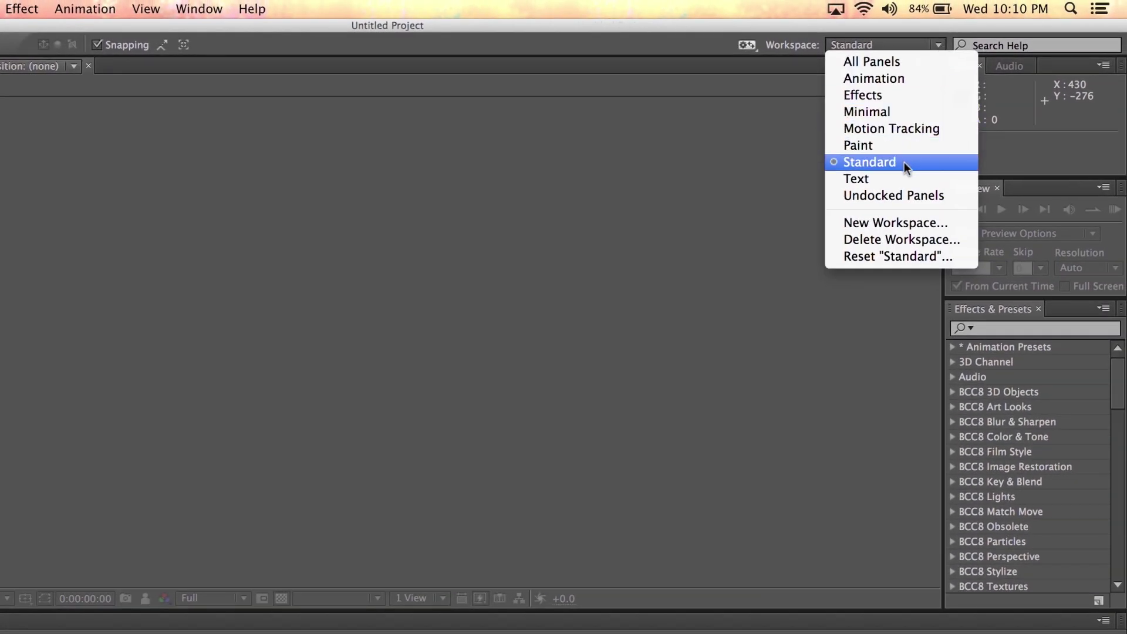
click(904, 162)
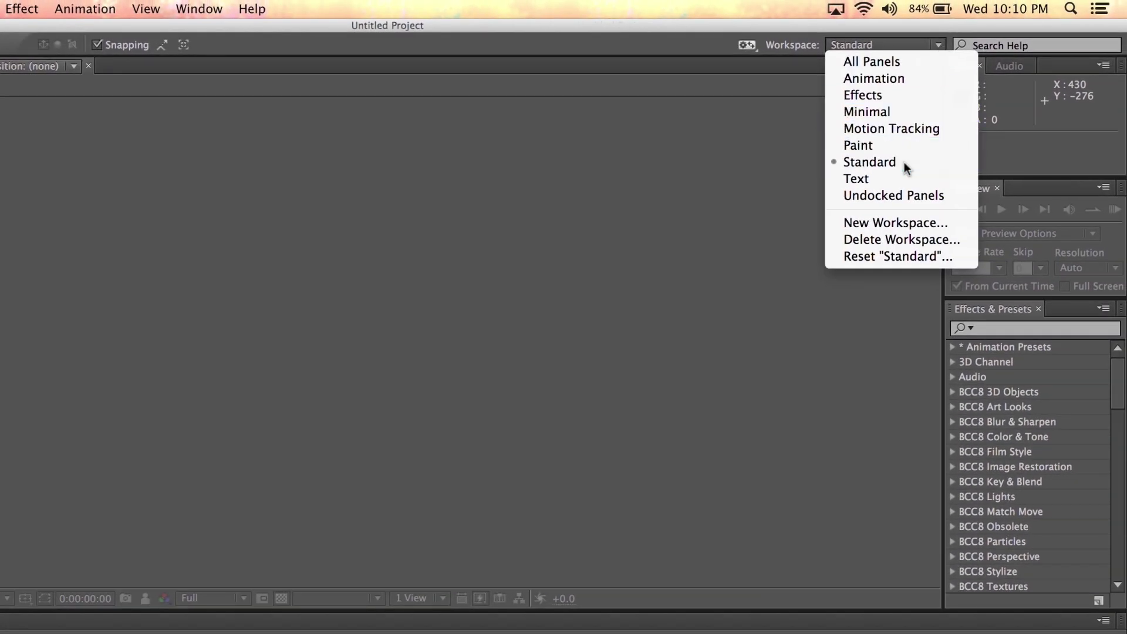
click(189, 8)
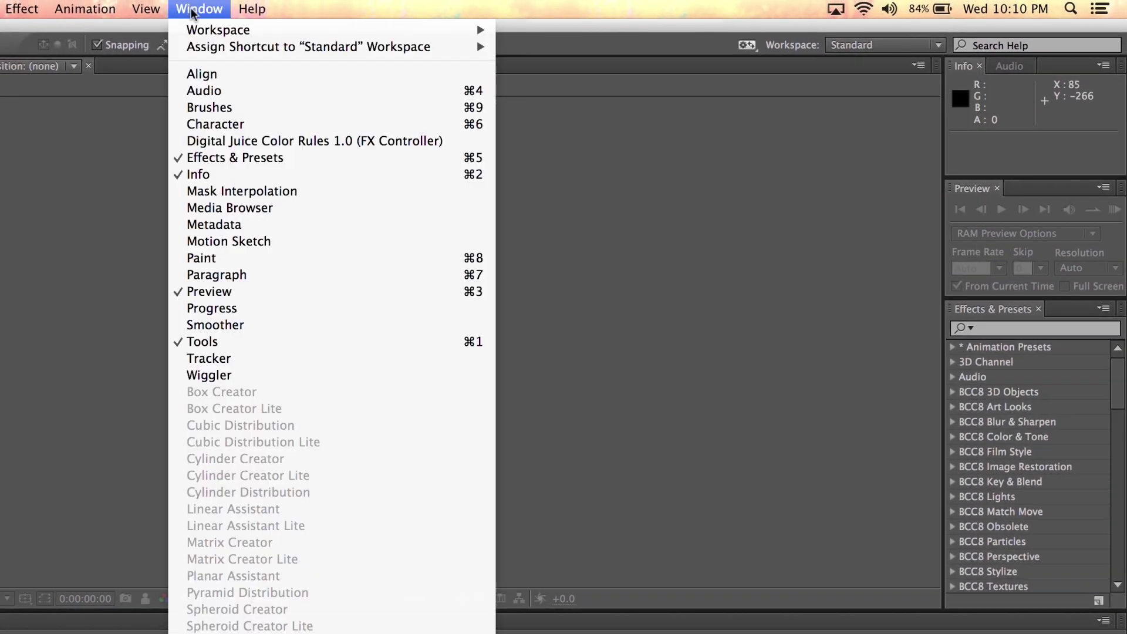
mouse_move(203, 30)
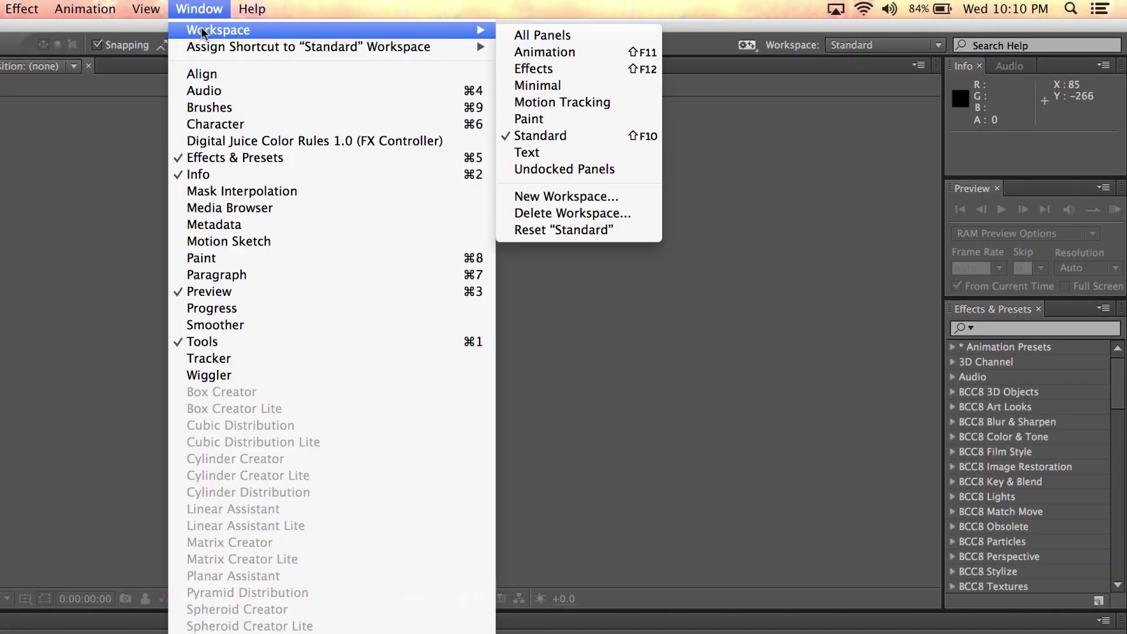
click(767, 128)
Reset the Standard workspace to its original layout and confirm with Yes
click(931, 45)
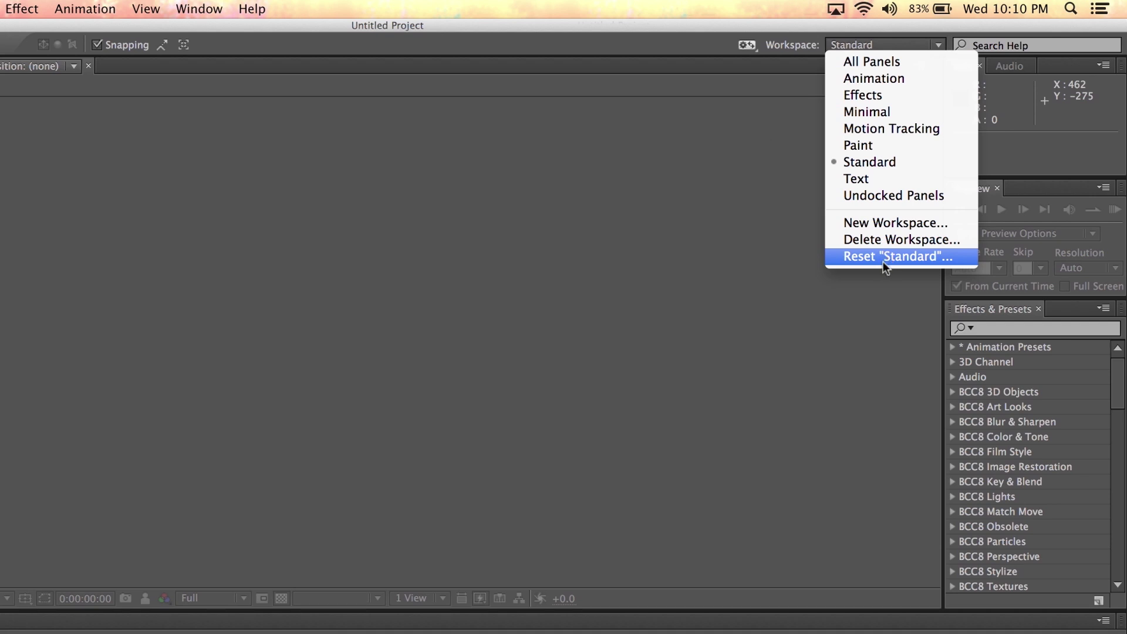
click(197, 13)
click(200, 11)
mouse_move(234, 28)
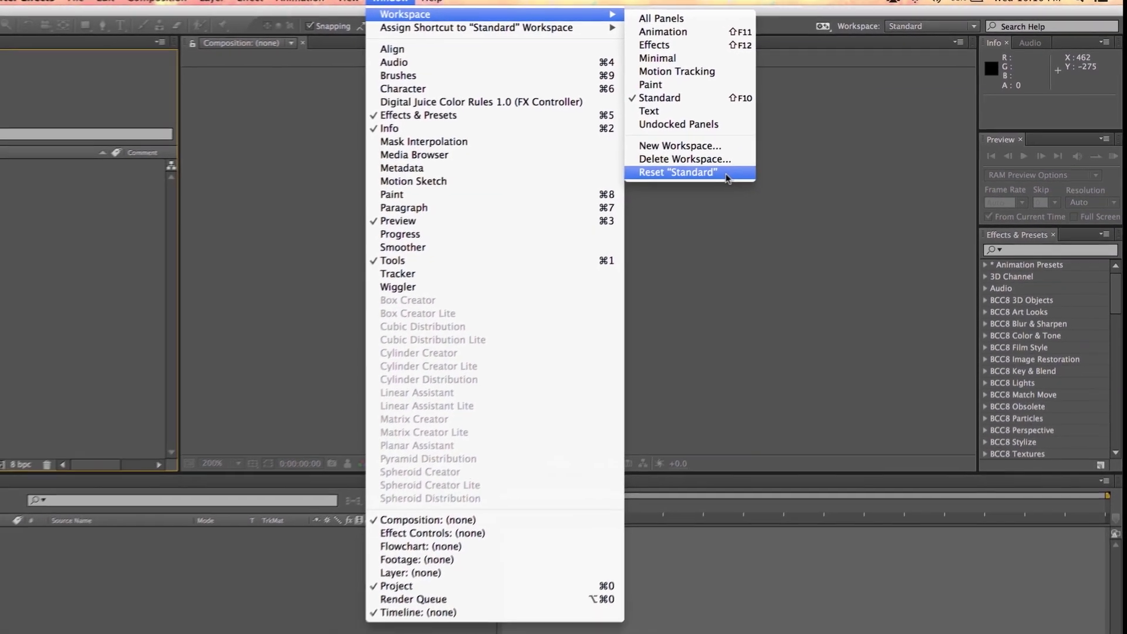
click(594, 224)
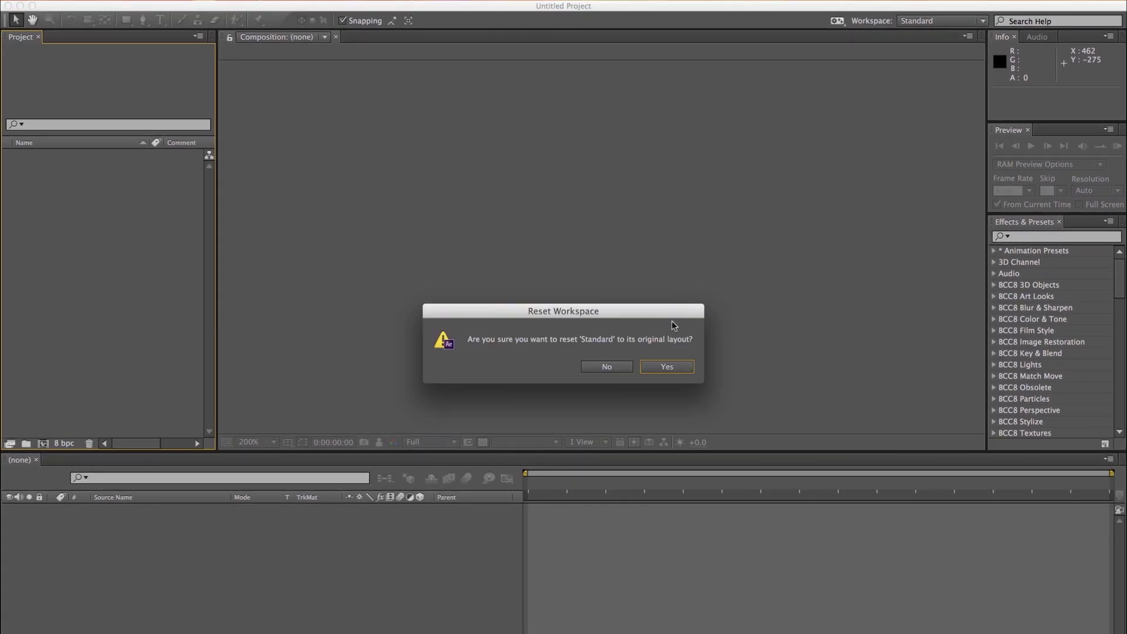
click(684, 374)
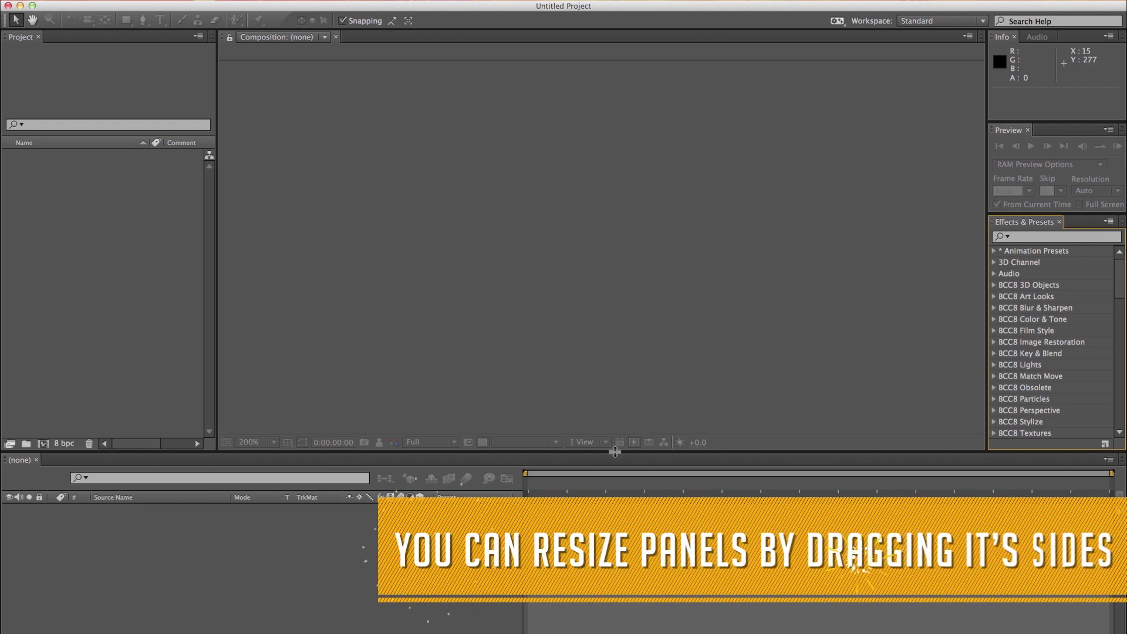
Make the composition viewer taller and widen the Info, Preview and Effects column
drag(615, 452, 643, 478)
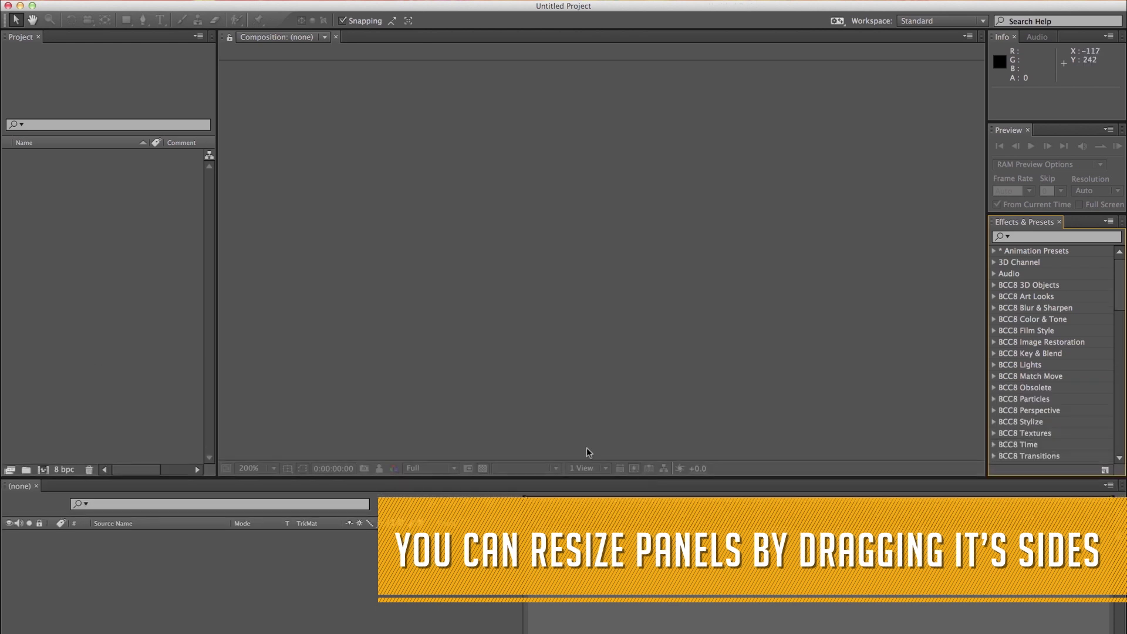
drag(214, 335, 203, 305)
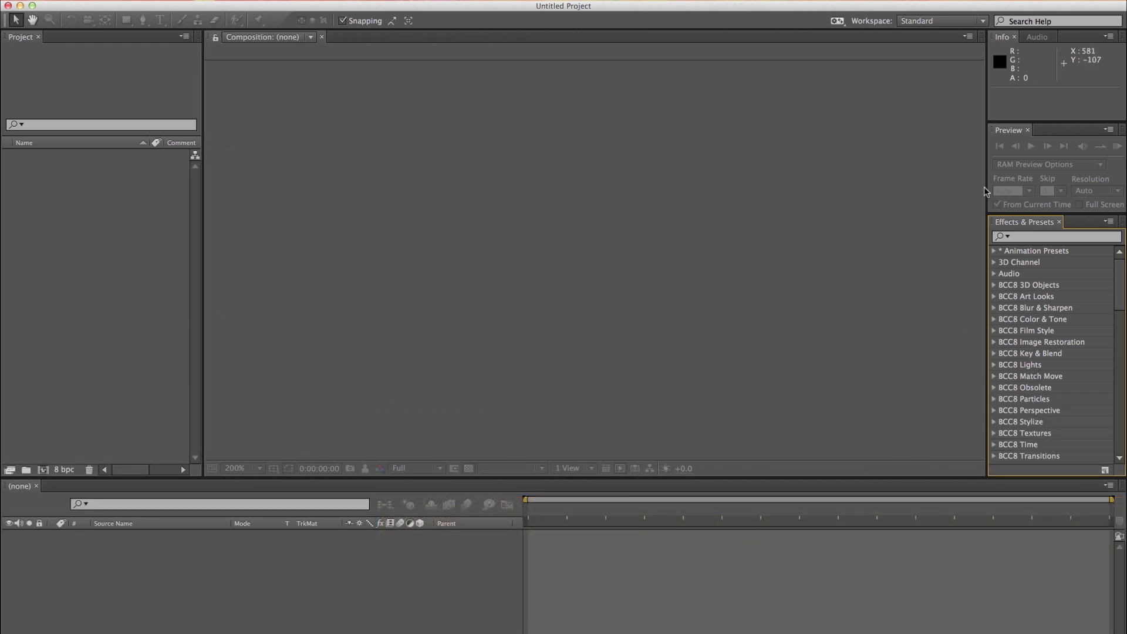
mouse_move(987, 187)
mouse_down()
mouse_move(903, 191)
mouse_move(1015, 190)
mouse_move(989, 190)
mouse_up()
Dock the Preview panel as a tab in the Info and Audio group
click(992, 135)
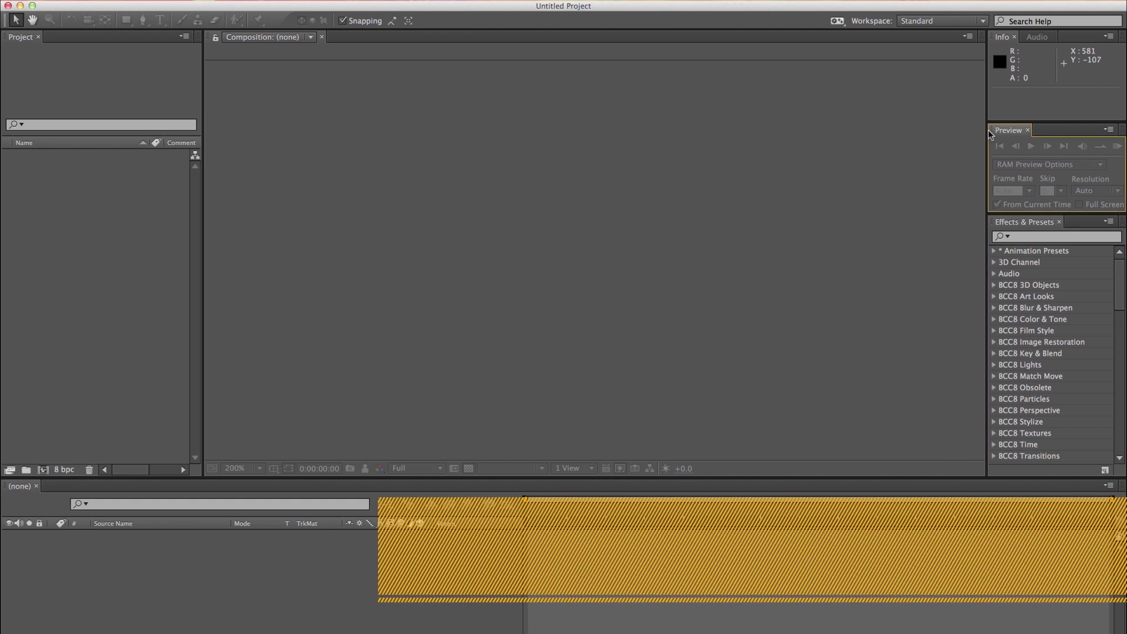
drag(991, 135, 1002, 195)
drag(1025, 135, 1037, 463)
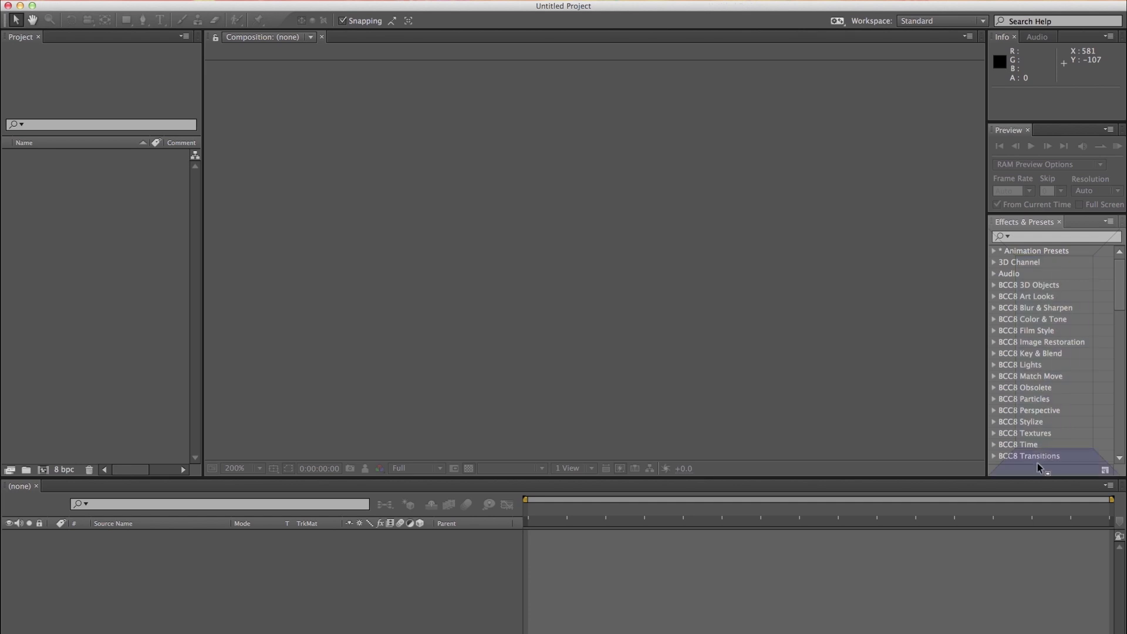
drag(1038, 463, 214, 305)
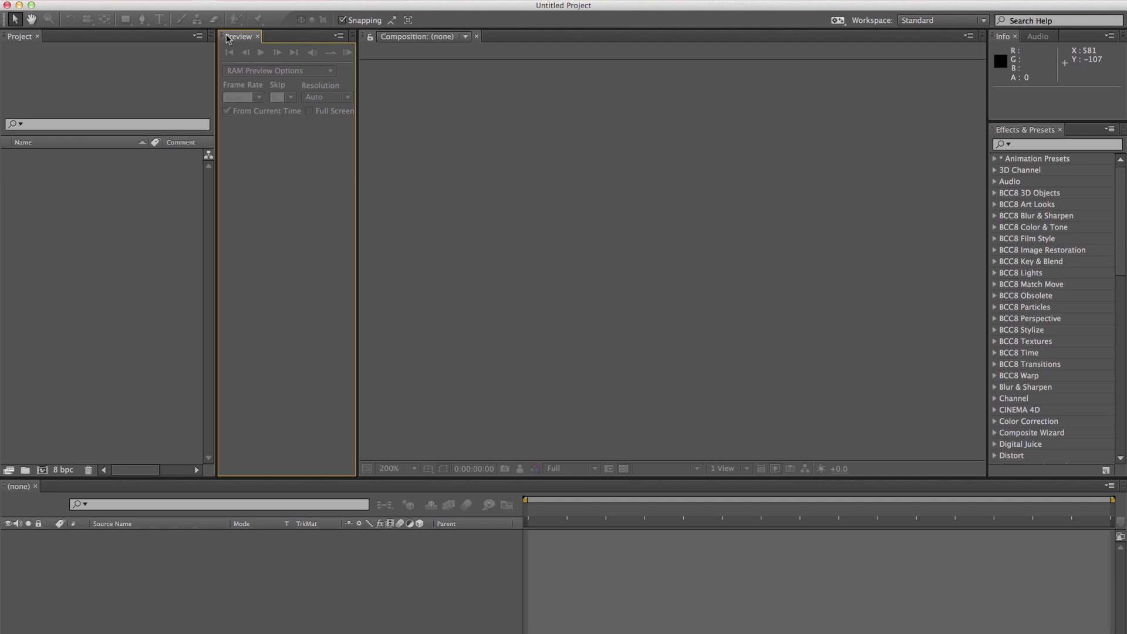
drag(228, 39, 123, 157)
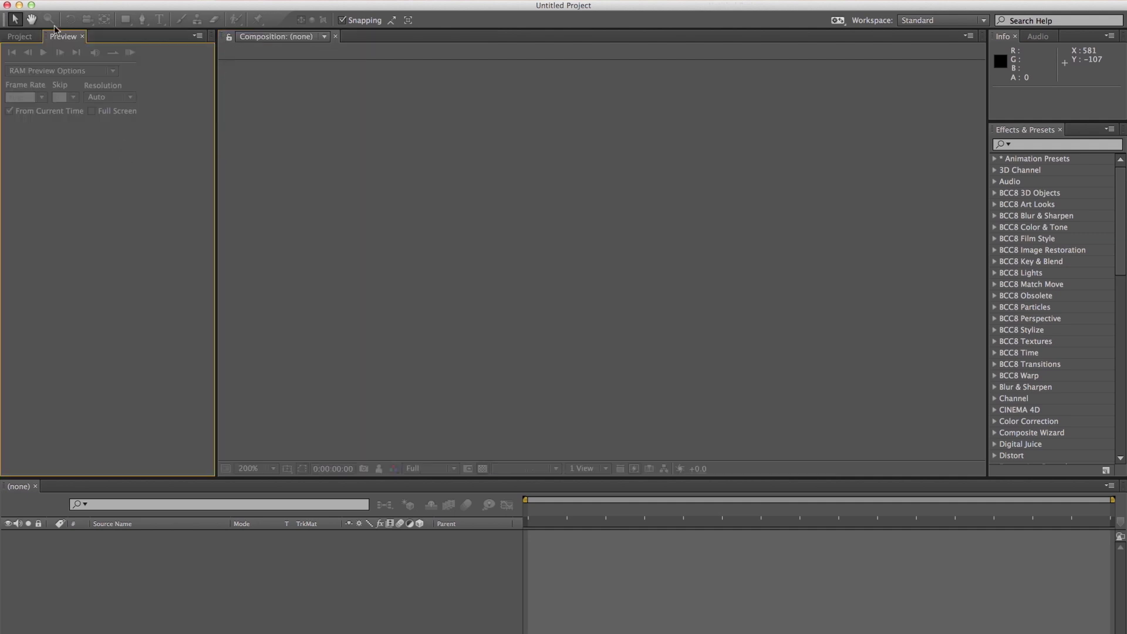
drag(63, 36, 1047, 83)
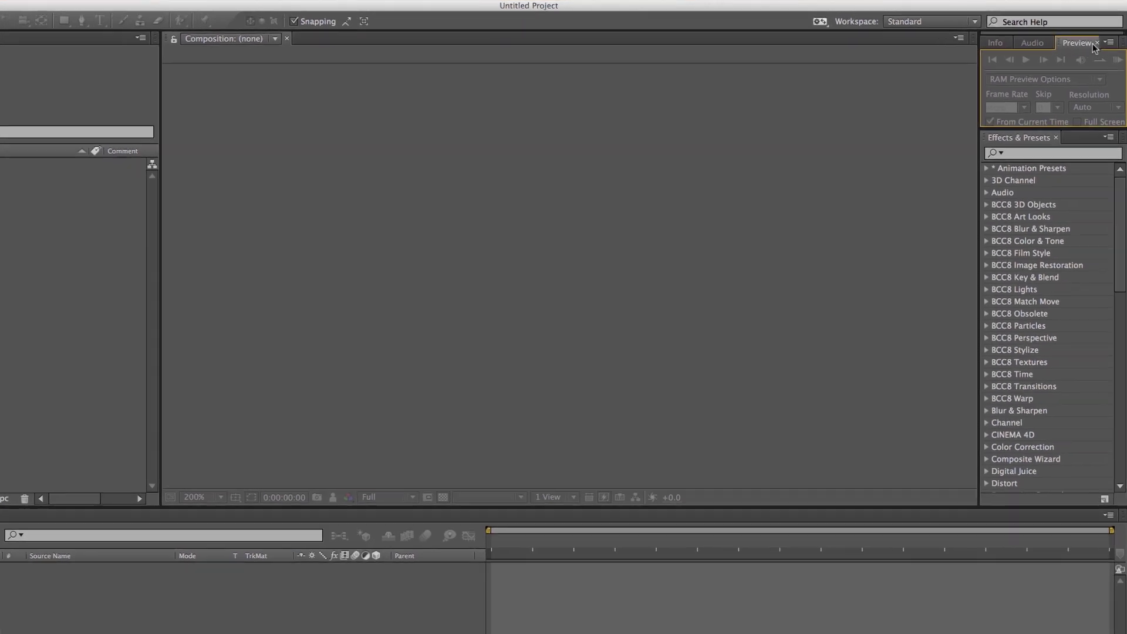
Undock the Preview panel into a floating window and move it left
click(1111, 40)
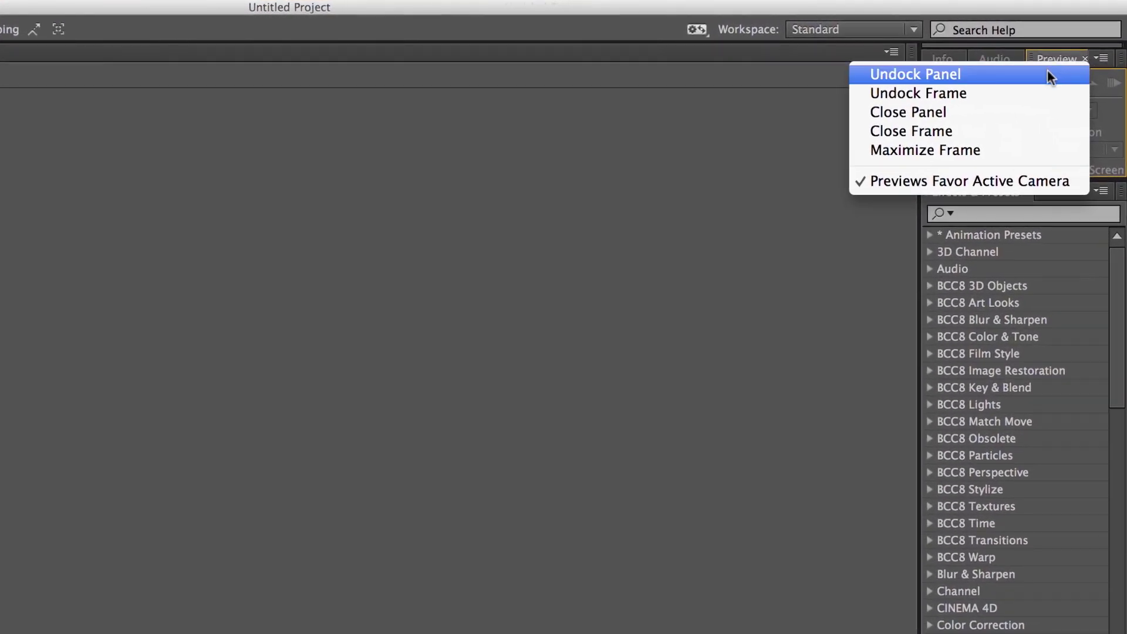
click(1047, 72)
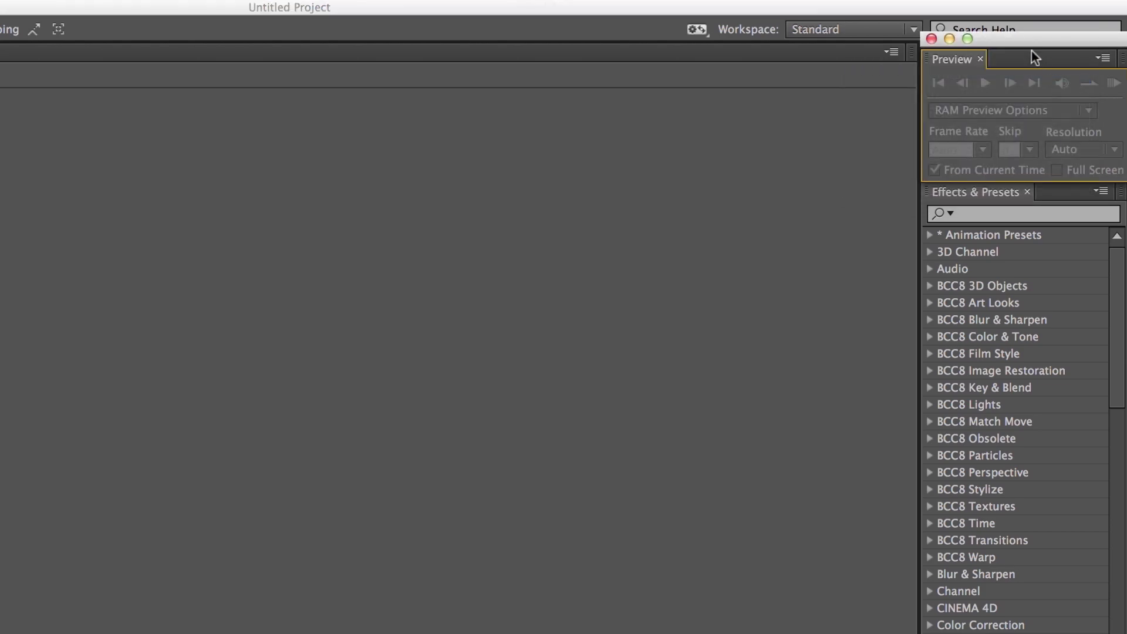
drag(797, 120, 533, 200)
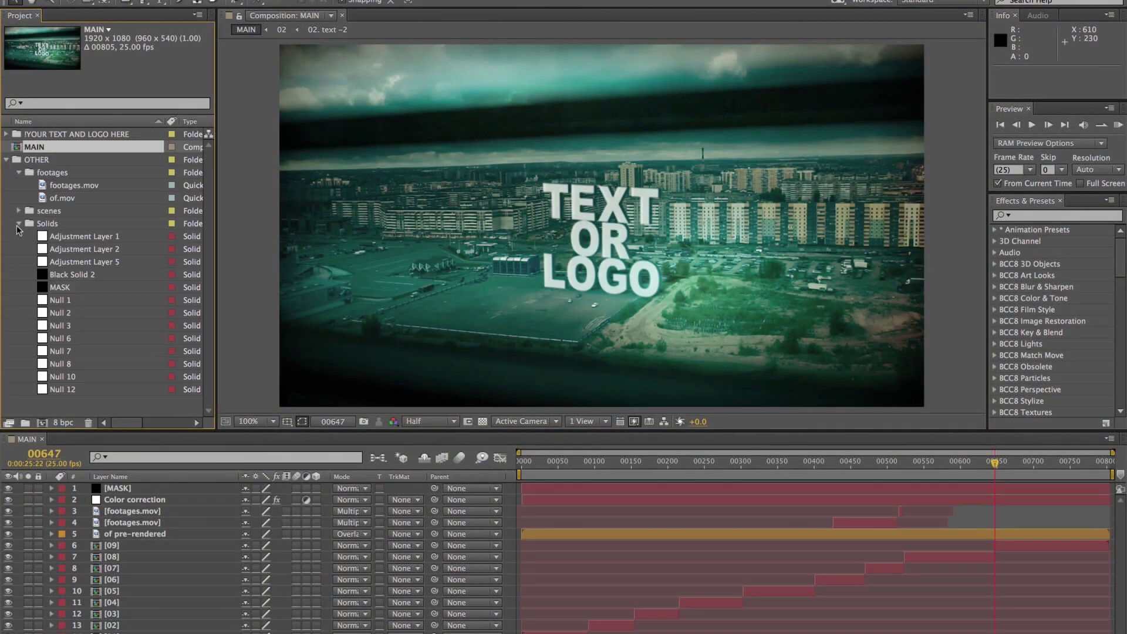
Expand the Solids and scenes folders in the Project panel to list the scene comps
click(20, 221)
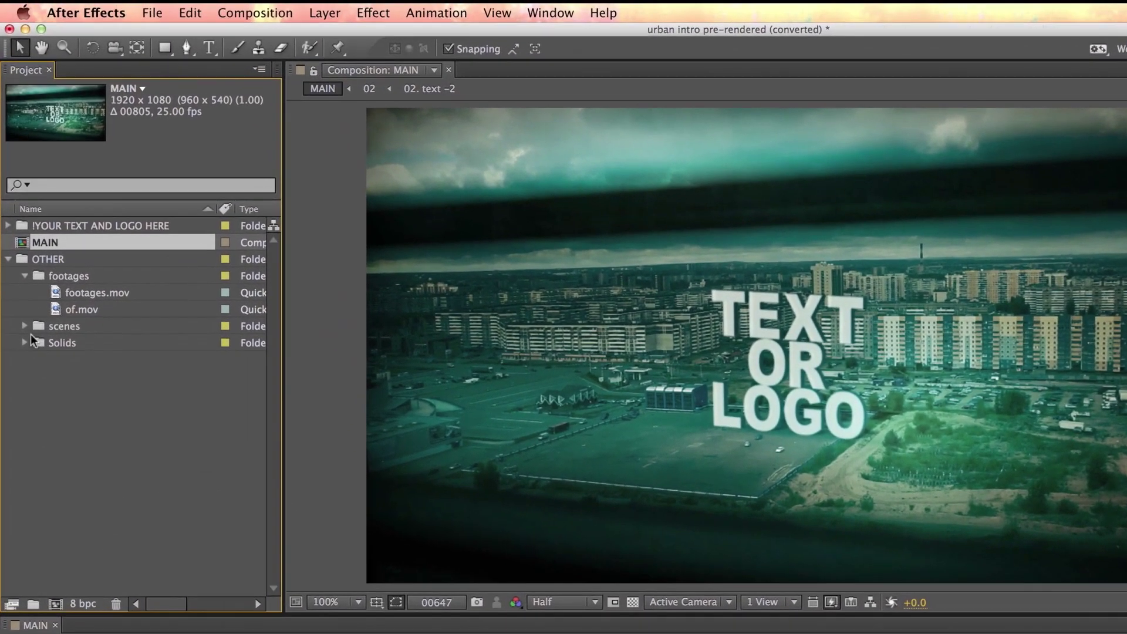
click(24, 343)
click(27, 327)
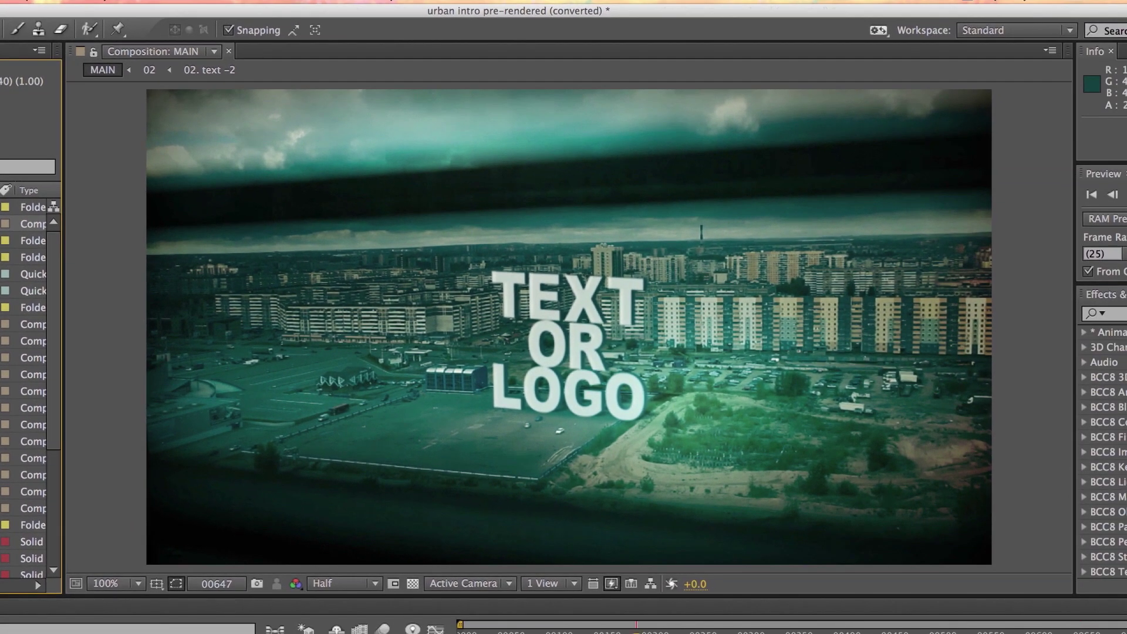
Scrub the timeline to the TEXT 05 HERE scene and turn Color correction visibility back on
drag(636, 626, 693, 628)
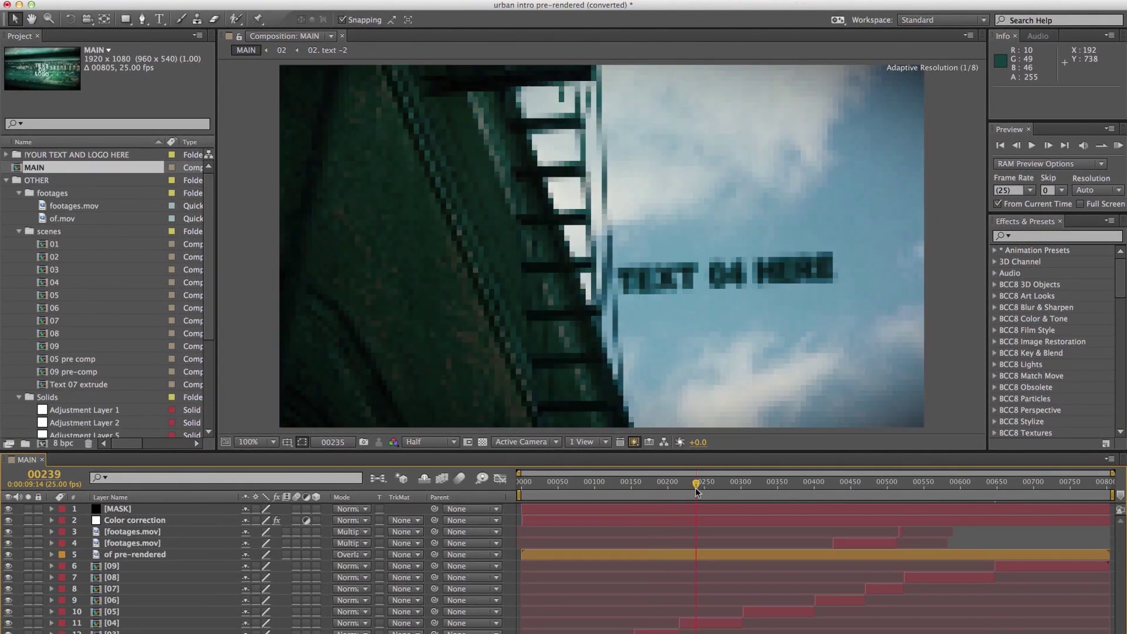
drag(695, 487, 801, 491)
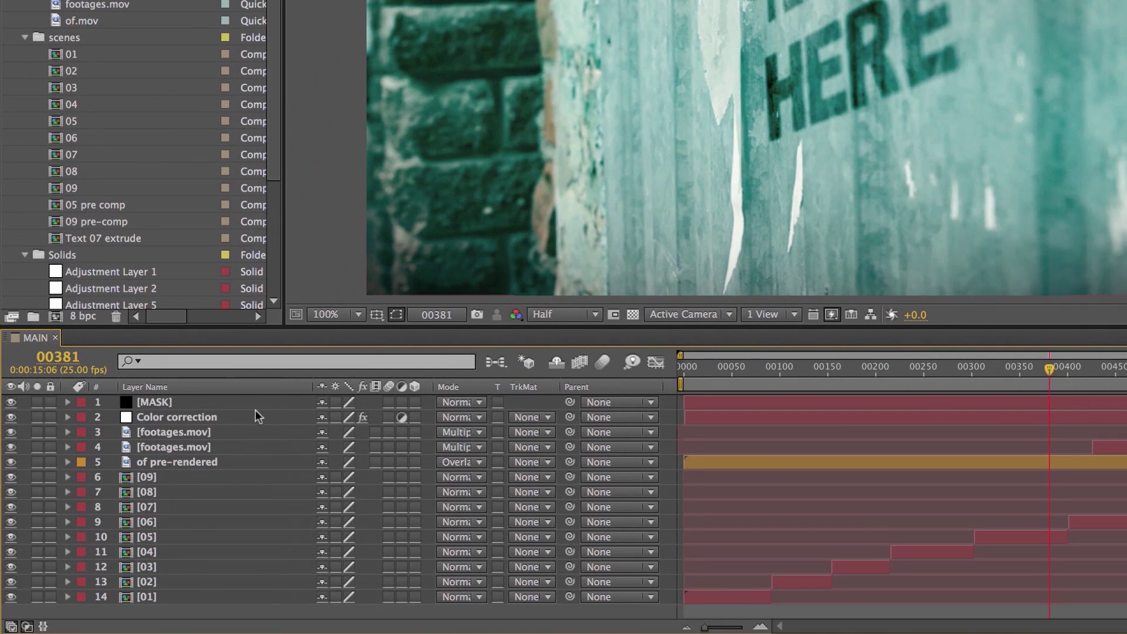
click(232, 415)
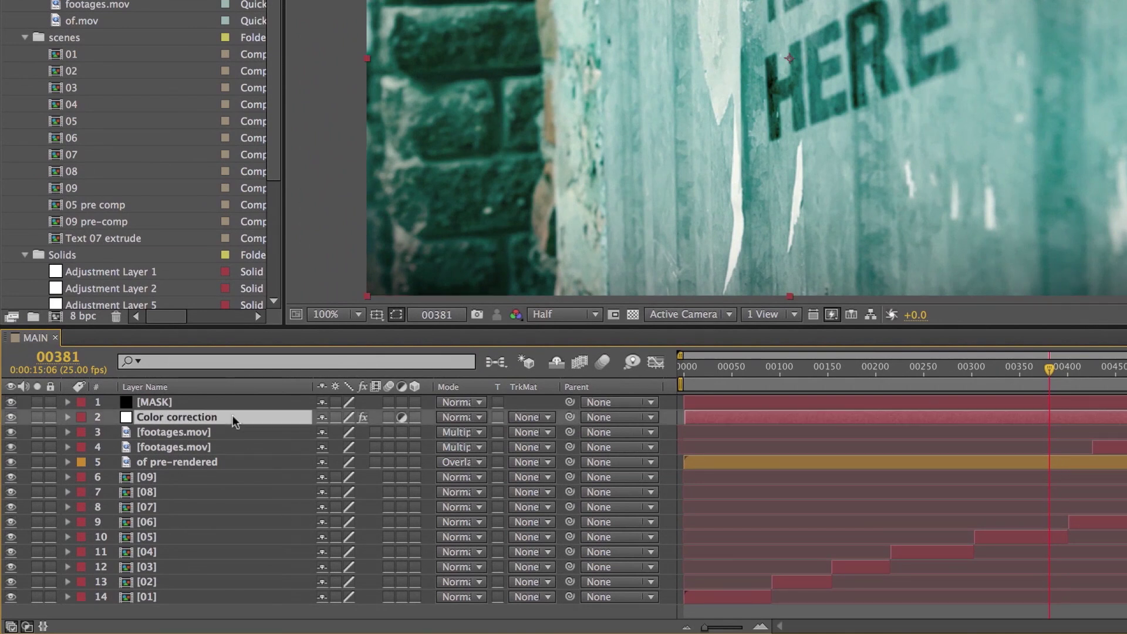
click(13, 417)
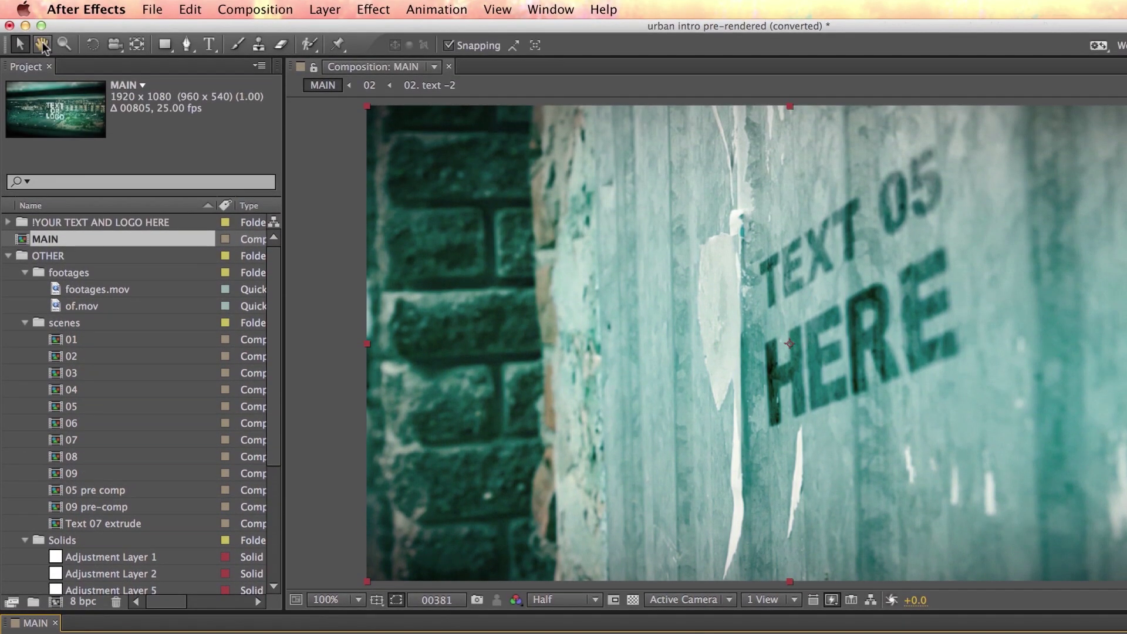
Step through the Zoom and Rotation tools, ending on the Rectangle tool
click(61, 46)
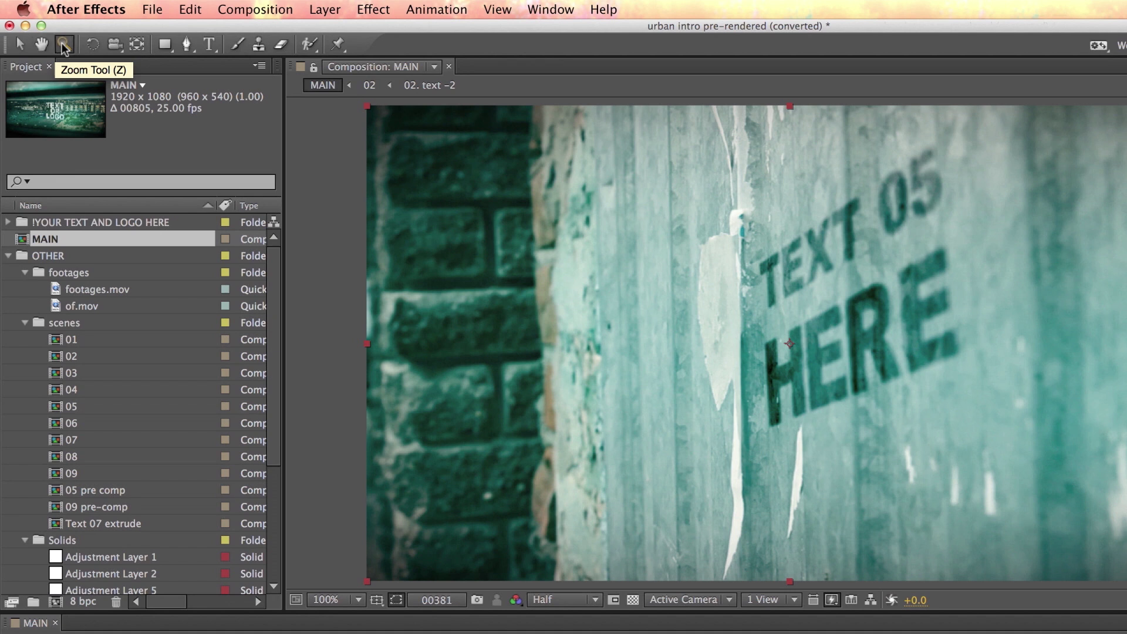
click(91, 46)
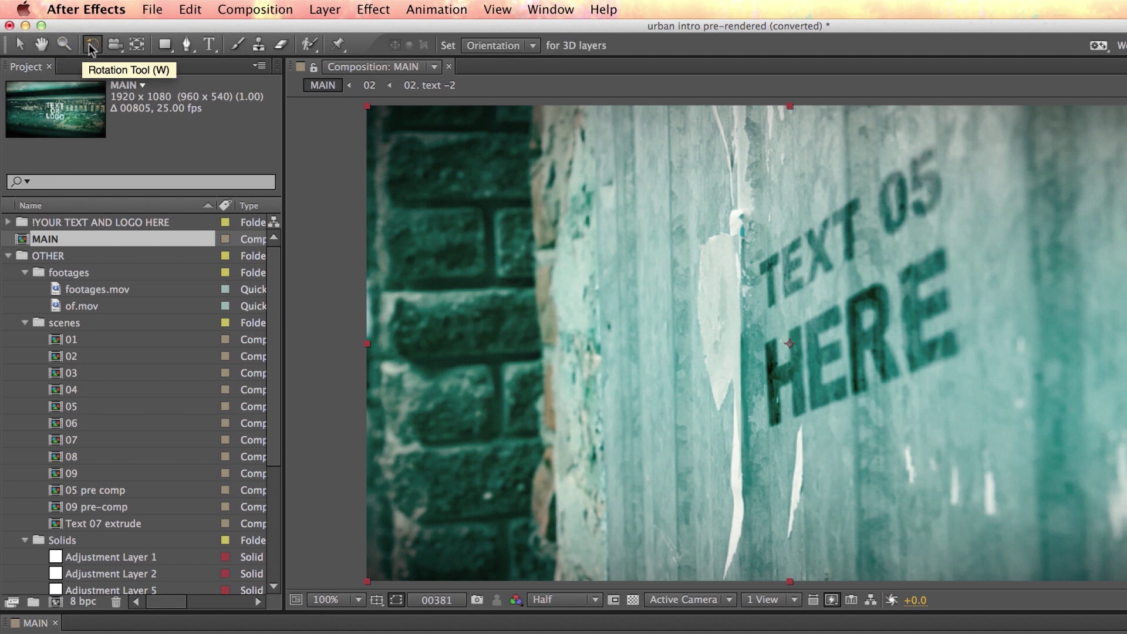
click(164, 46)
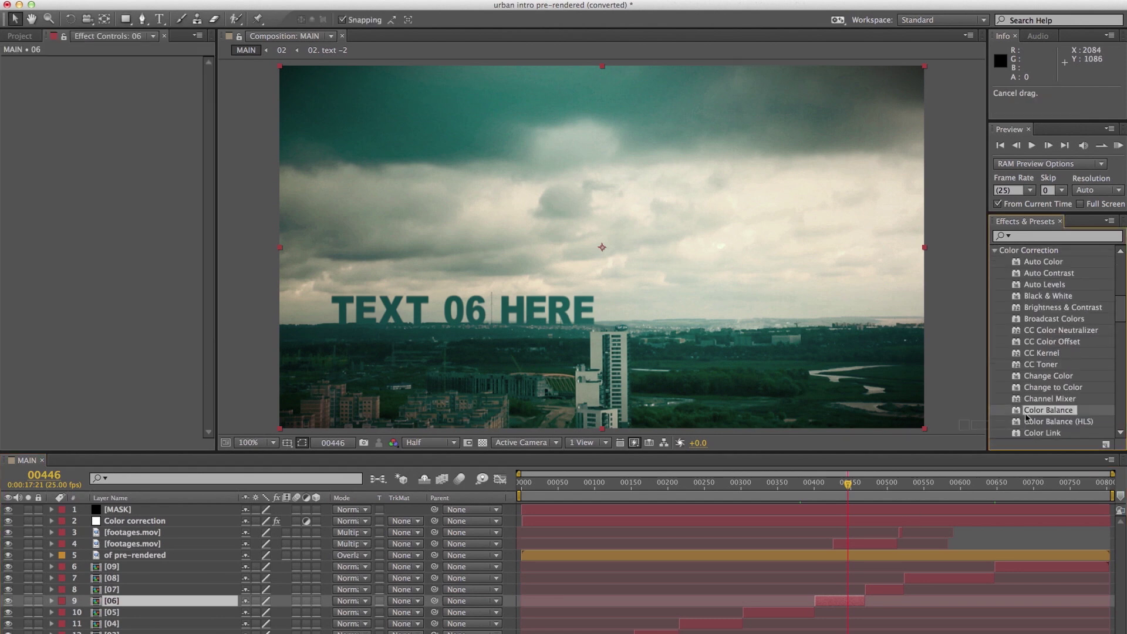
Apply Color Balance to layer [06]: Shadow Red 100, Midtone Red -52, Midtone Blue -57
drag(1026, 417, 847, 601)
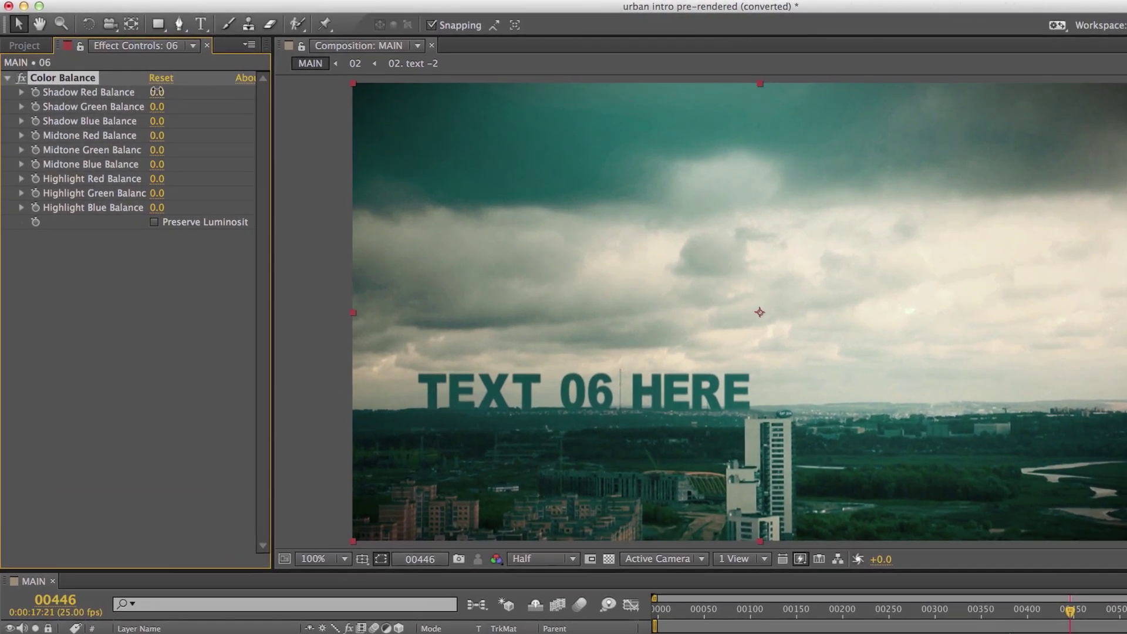
drag(157, 92, 242, 103)
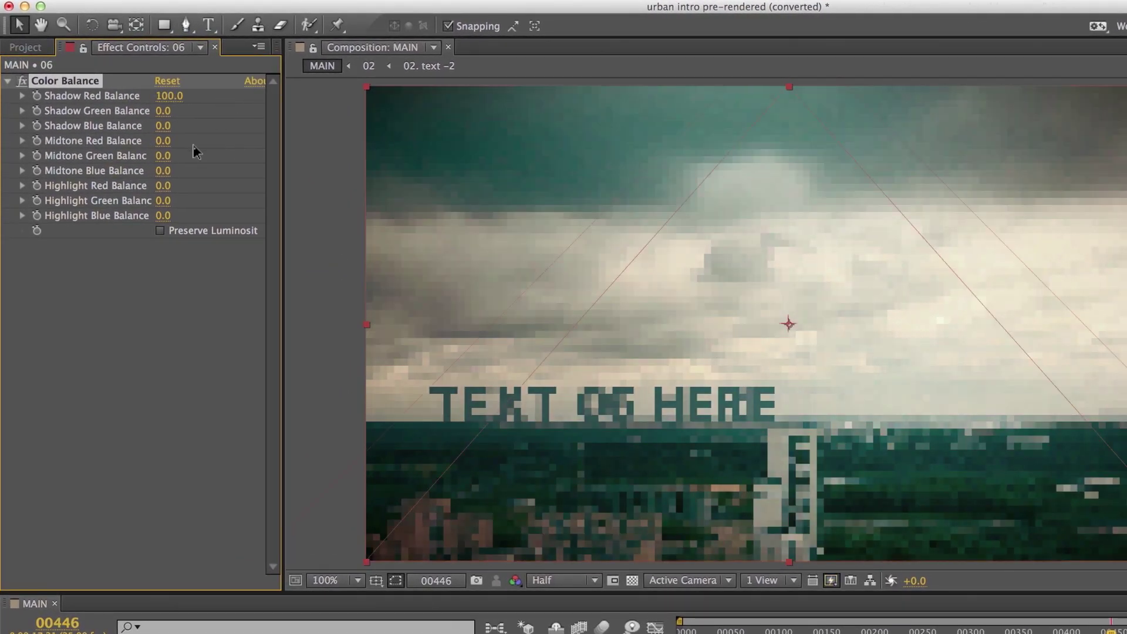
drag(186, 141, 126, 172)
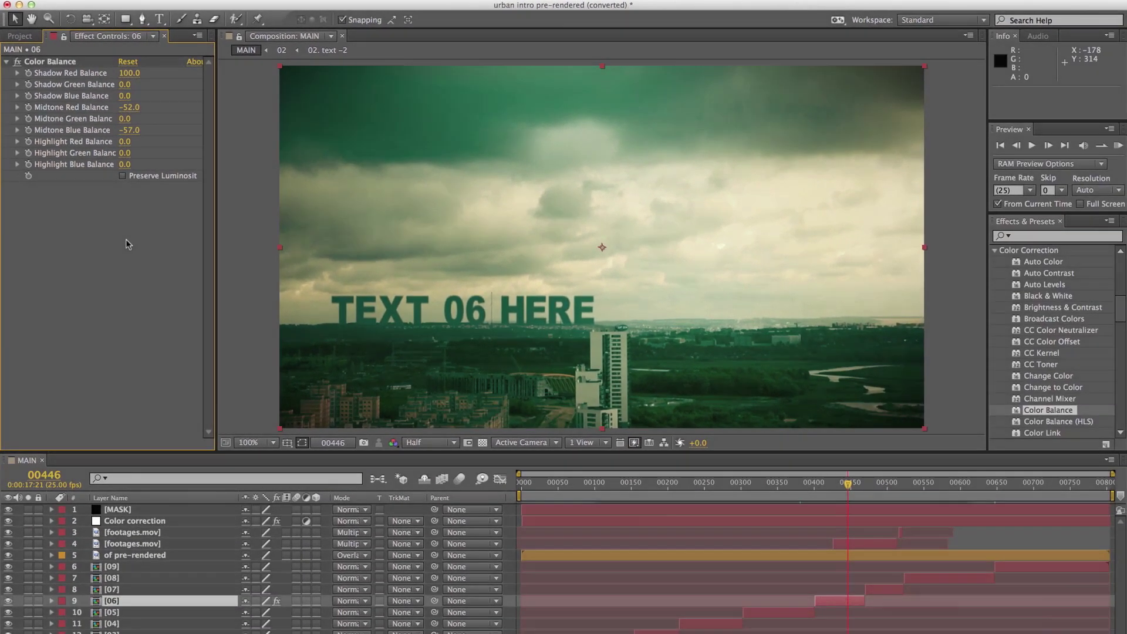